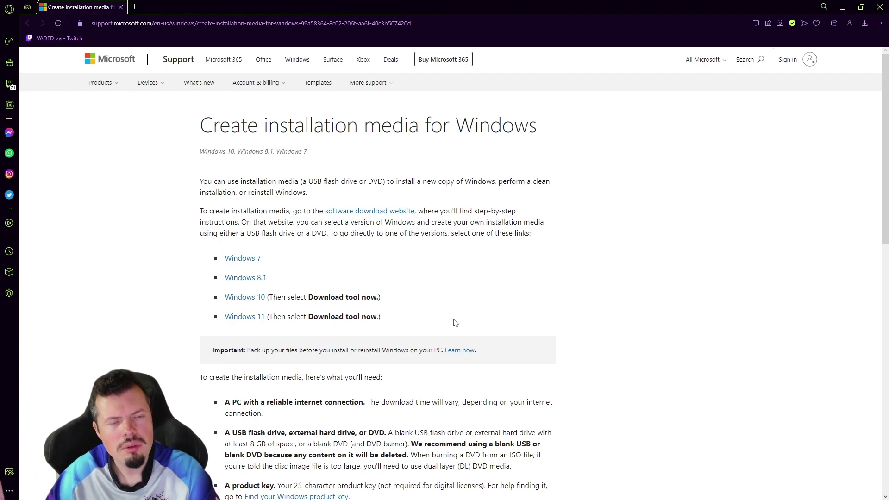
# Step: Open the Windows 10 download link from the installation media article in a new tab
pyautogui.middleClick(256, 299)
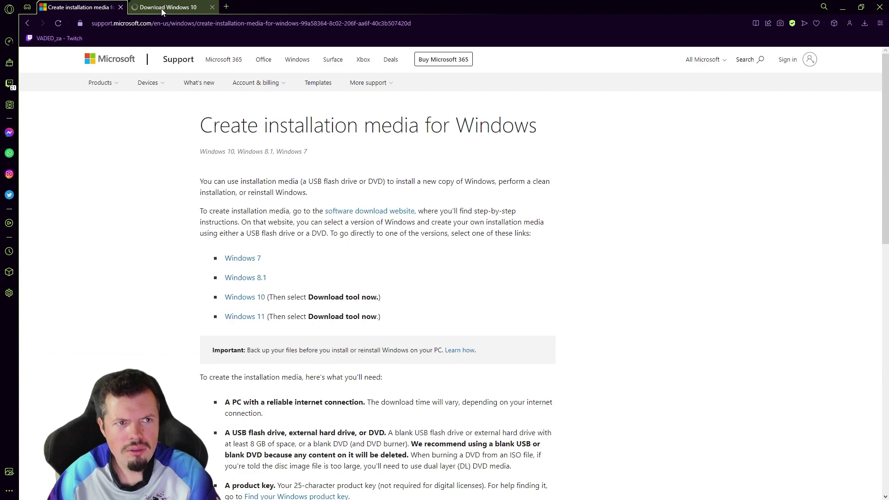
# Step: Download MediaCreationTool22H2 from the Download Windows 10 page and save it to Downloads
pyautogui.click(162, 8)
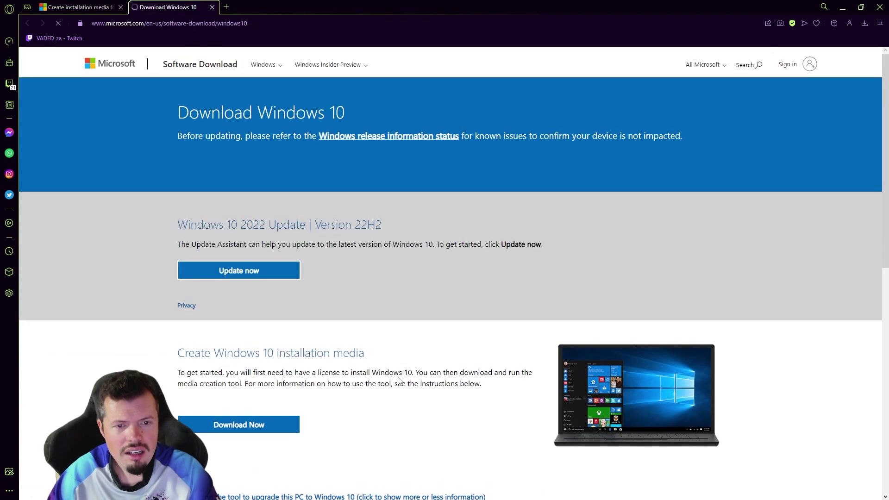
pyautogui.scroll(-3, 379, 371)
pyautogui.scroll(2, 264, 341)
pyautogui.click(258, 367)
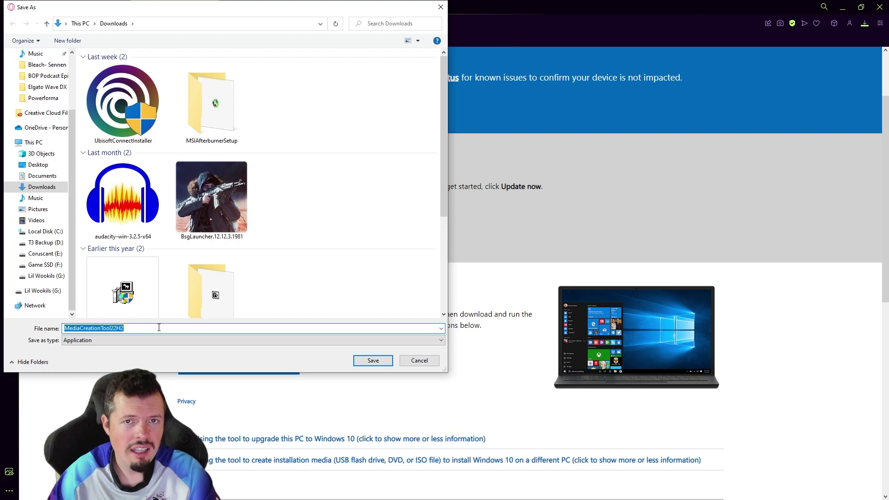
pyautogui.click(373, 361)
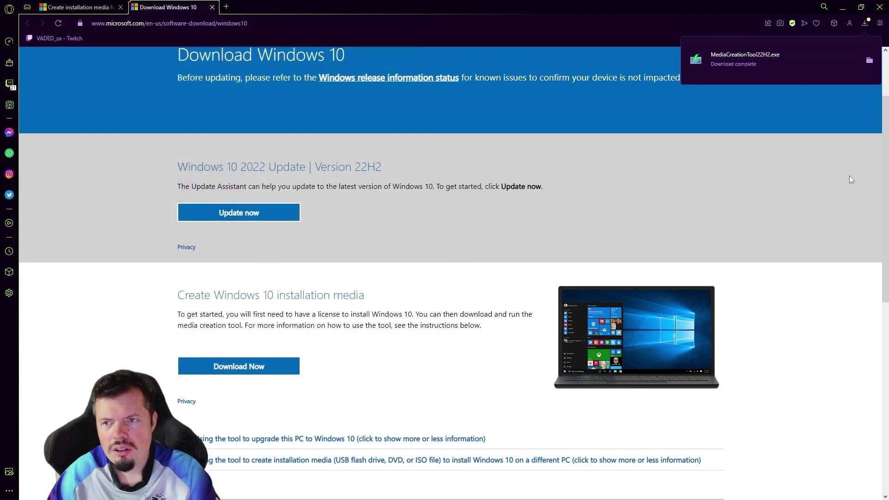
# Step: Run MediaCreationTool22H2 from its folder and minimize File Explorer and the browser
pyautogui.click(870, 60)
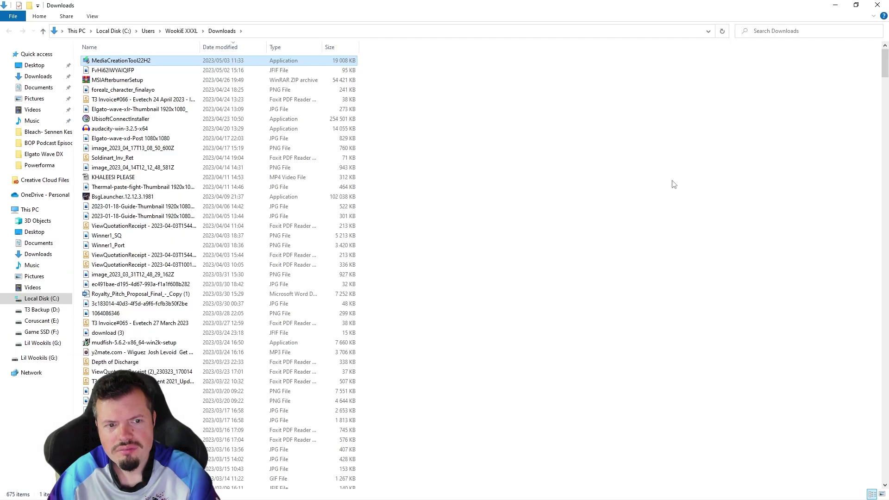
pyautogui.doubleClick(237, 64)
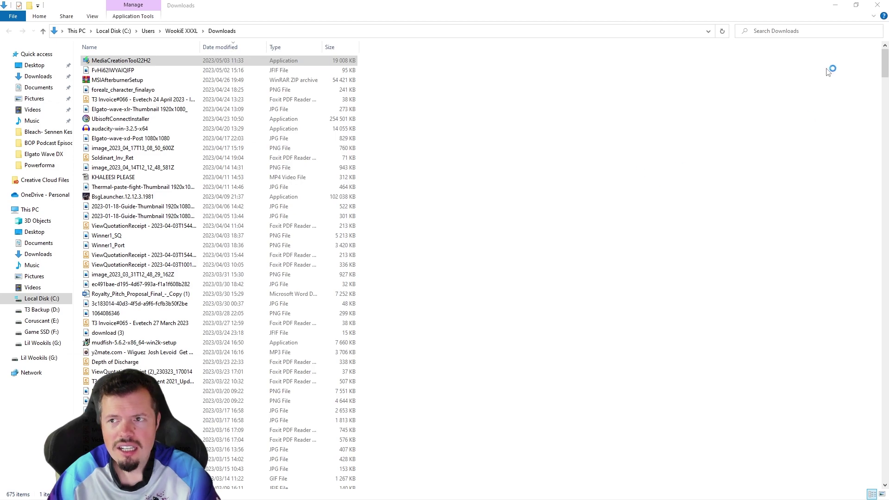
pyautogui.click(834, 6)
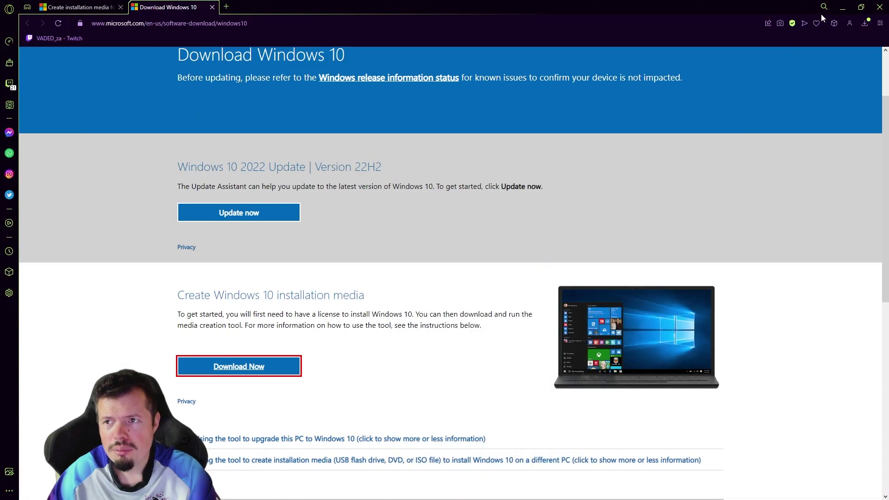
pyautogui.click(842, 8)
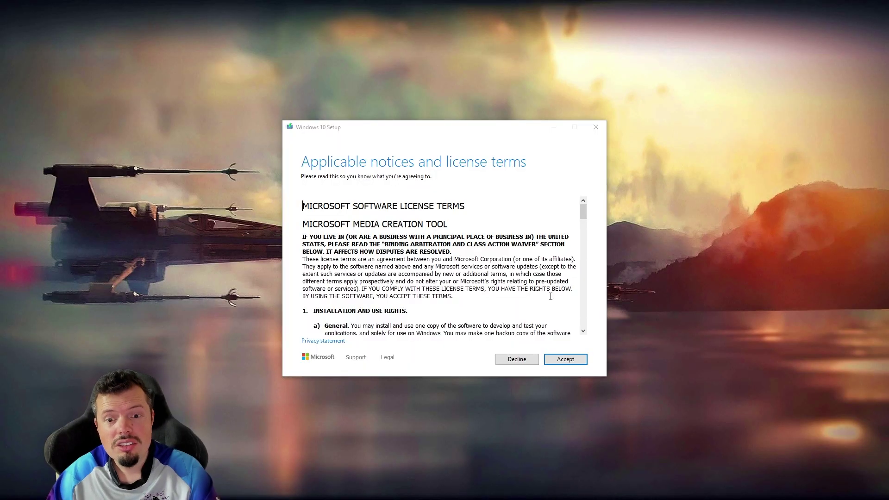
# Step: Accept the license terms and pick 'Create installation media (USB flash drive, DVD, or ISO file)'
pyautogui.click(567, 359)
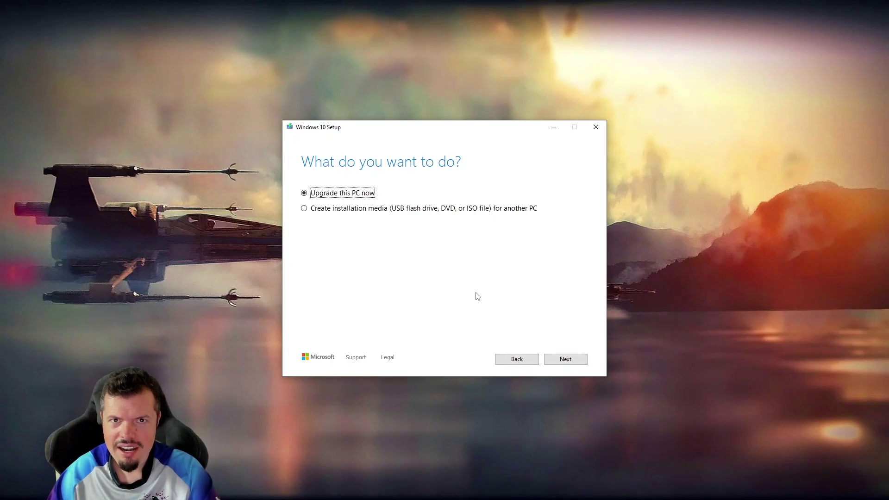
pyautogui.click(436, 211)
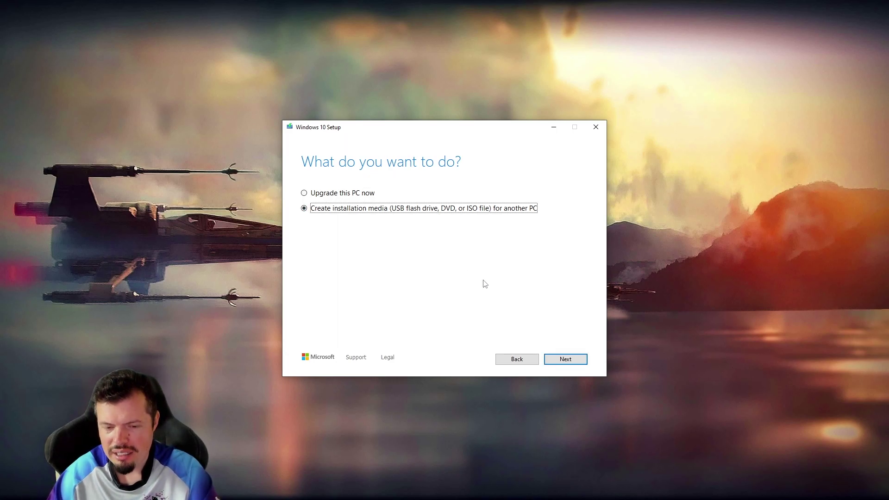
# Step: Untick recommended options, keep English (United States), Windows 10, 64-bit, and choose USB flash drive
pyautogui.click(558, 358)
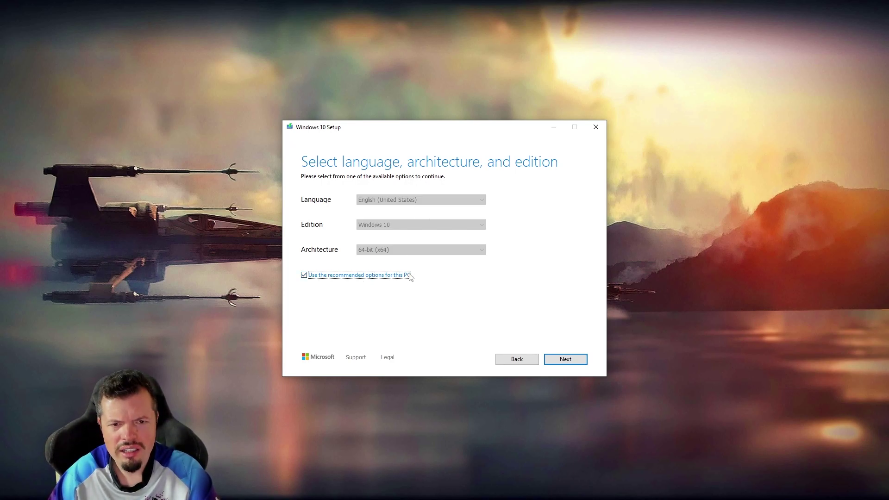
pyautogui.click(381, 277)
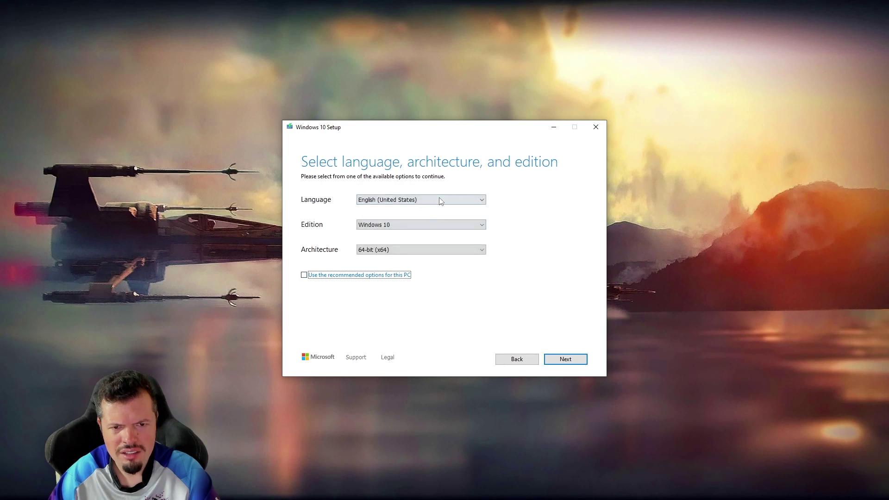
pyautogui.click(440, 200)
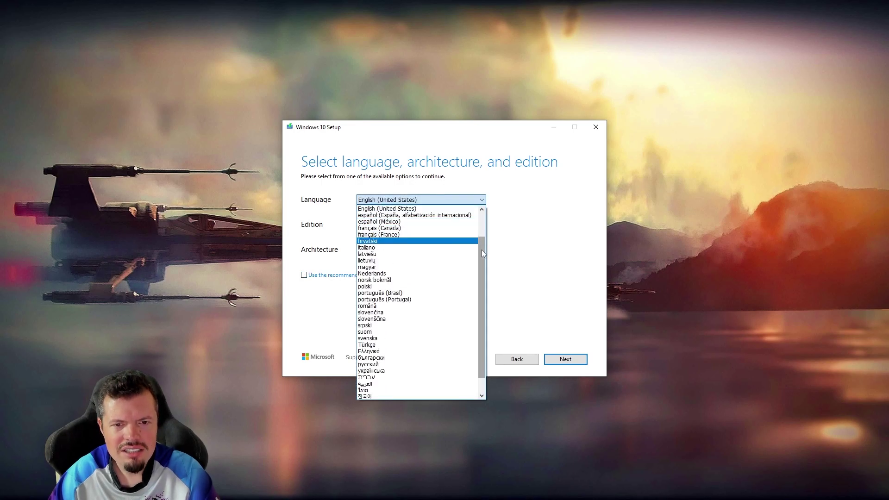
pyautogui.moveTo(482, 249); pyautogui.dragTo(480, 219)
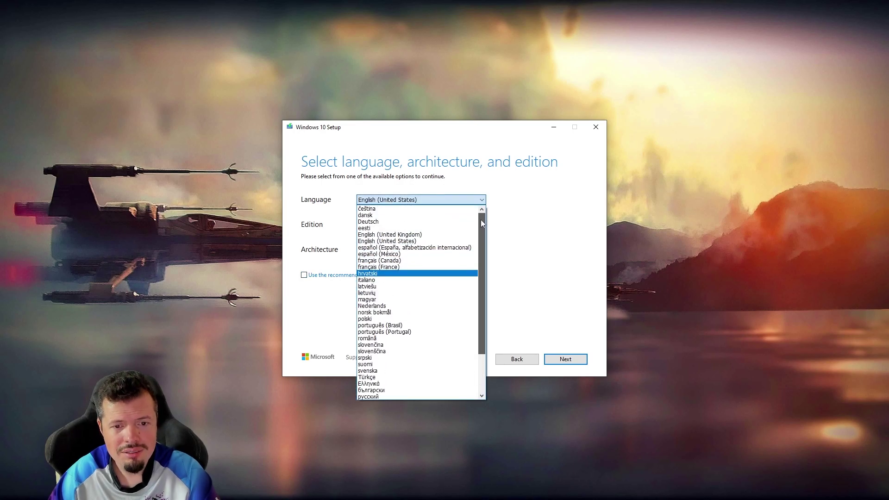
pyautogui.click(458, 243)
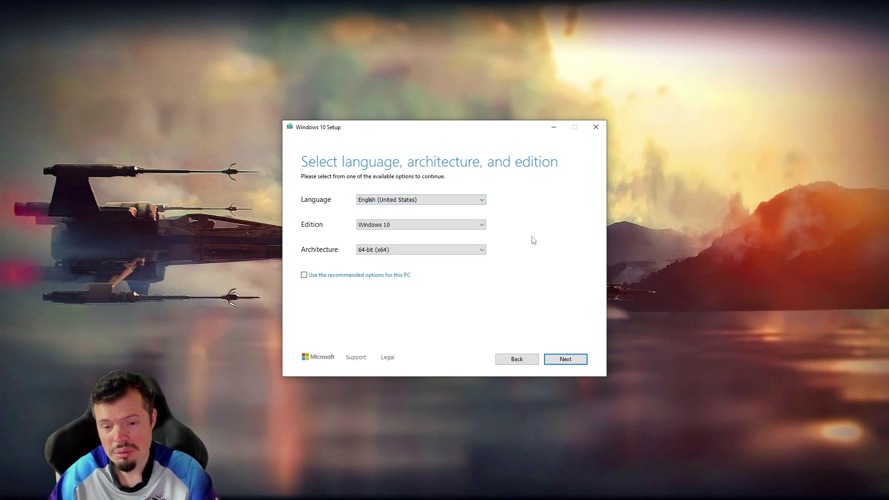
pyautogui.click(574, 360)
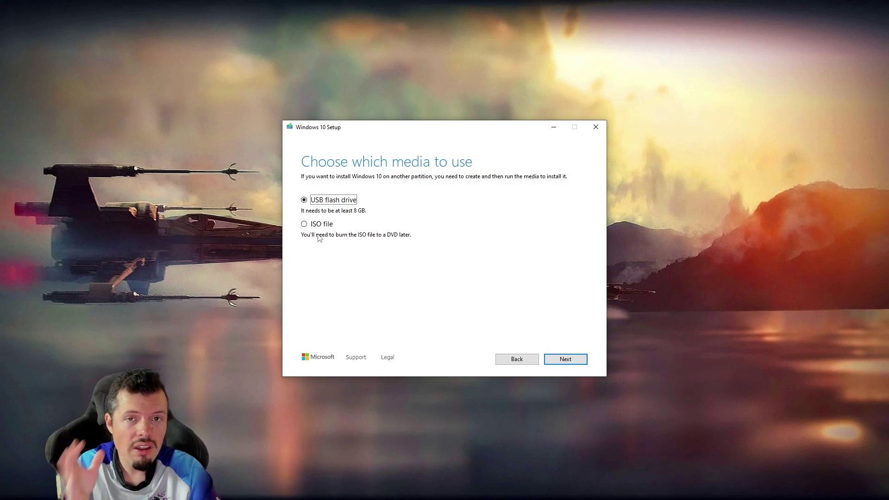
pyautogui.click(566, 360)
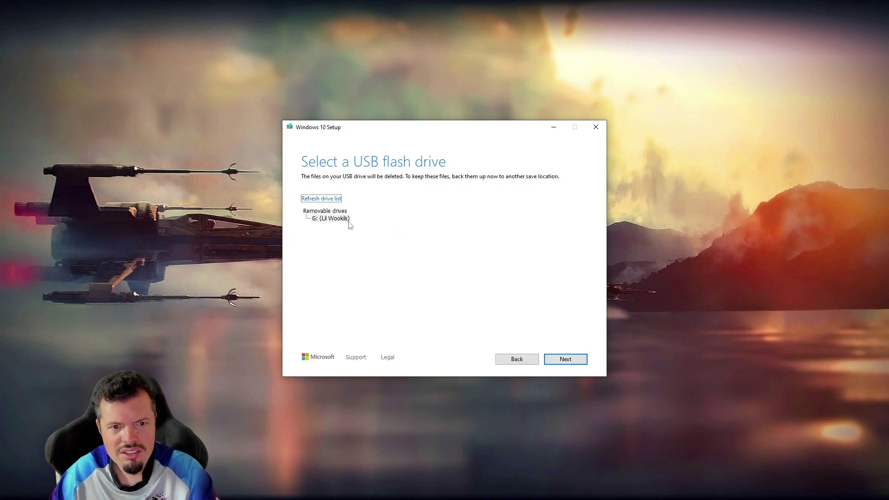
# Step: Write Windows 10 to removable drive G:, then open the finished drive's contents
pyautogui.click(565, 359)
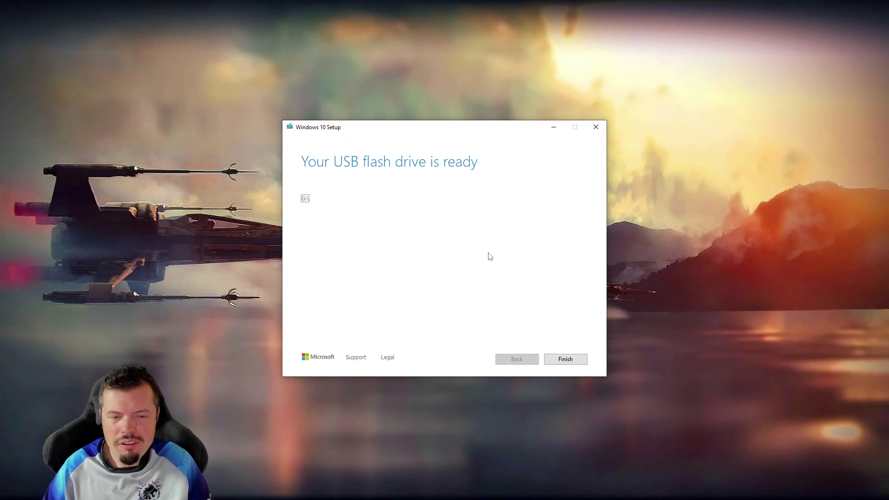
pyautogui.click(305, 199)
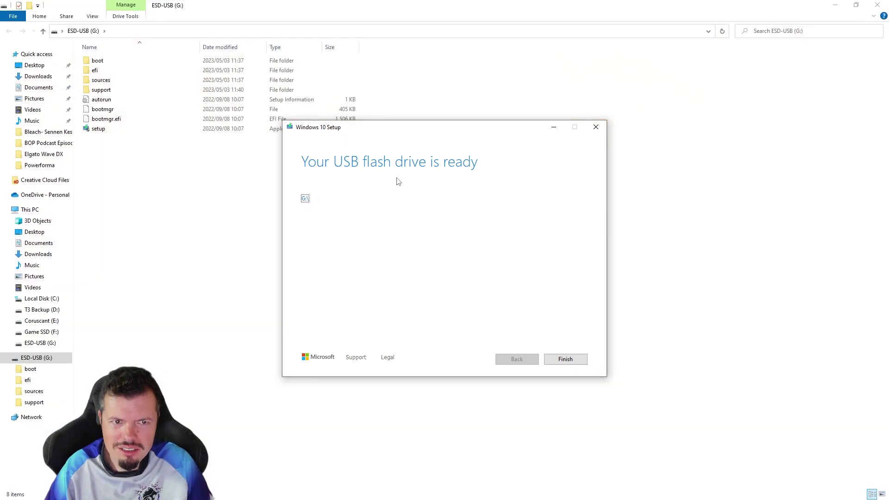
# Step: Move the Setup window aside, finish the tool, and select all eight files on ESD-USB (G:)
pyautogui.moveTo(417, 126); pyautogui.dragTo(518, 120)
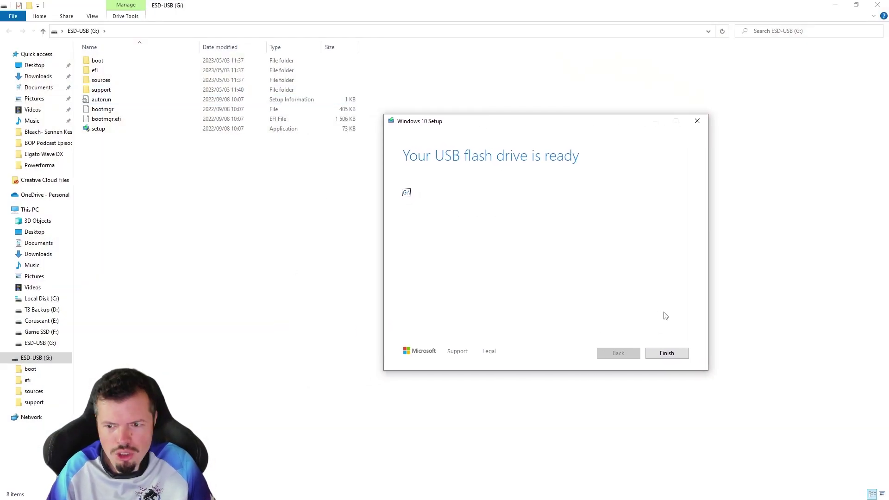
pyautogui.click(669, 354)
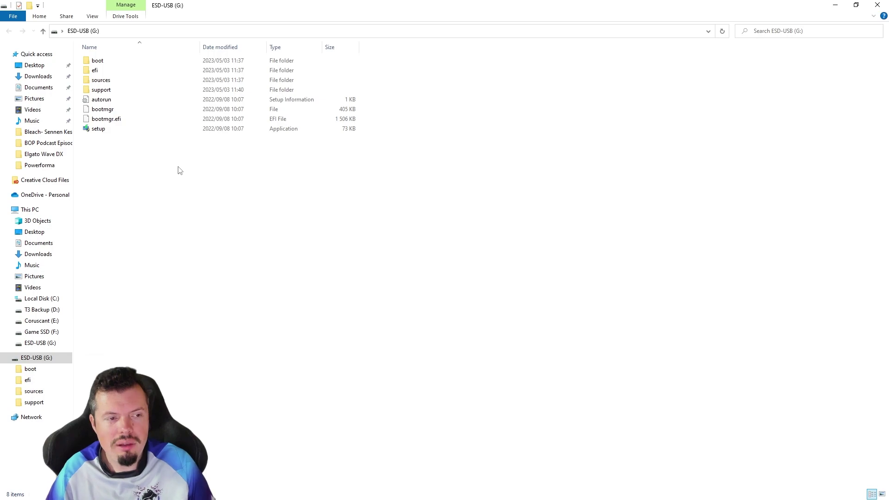
pyautogui.moveTo(180, 171); pyautogui.dragTo(137, 60)
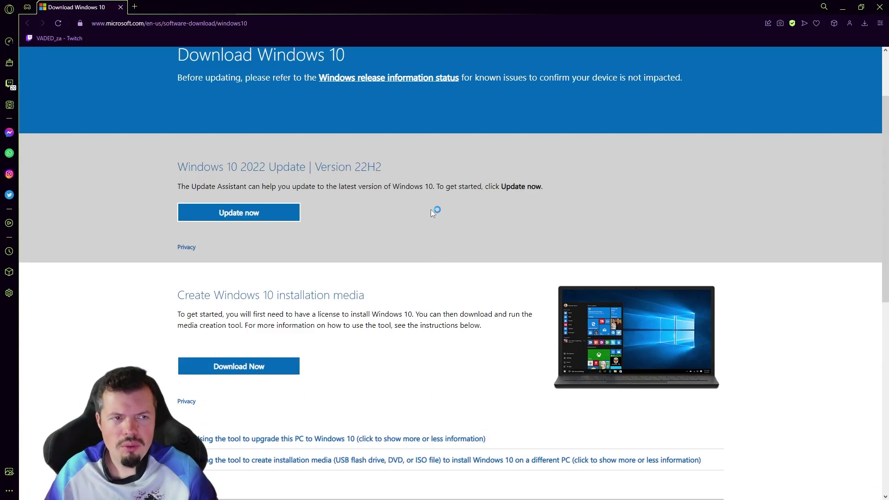
# Step: Search Google for 'rufus' in a new tab and open the official Rufus website
pyautogui.click(135, 6)
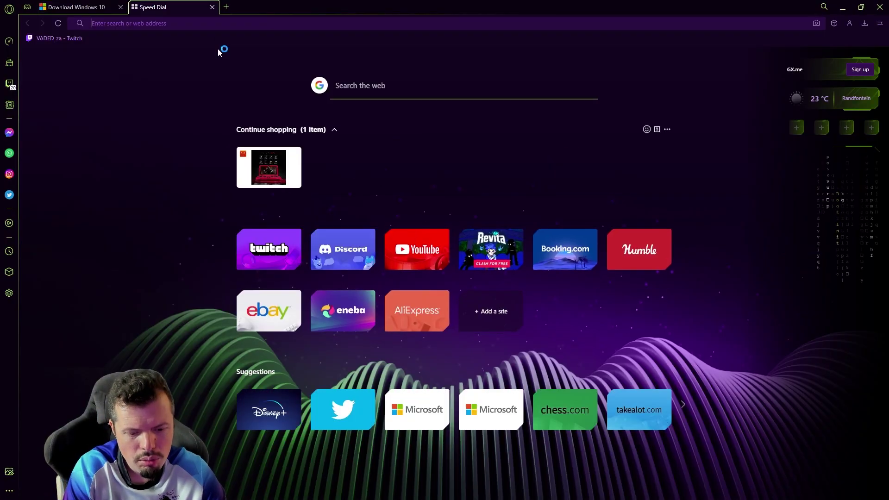
pyautogui.write('rufis')
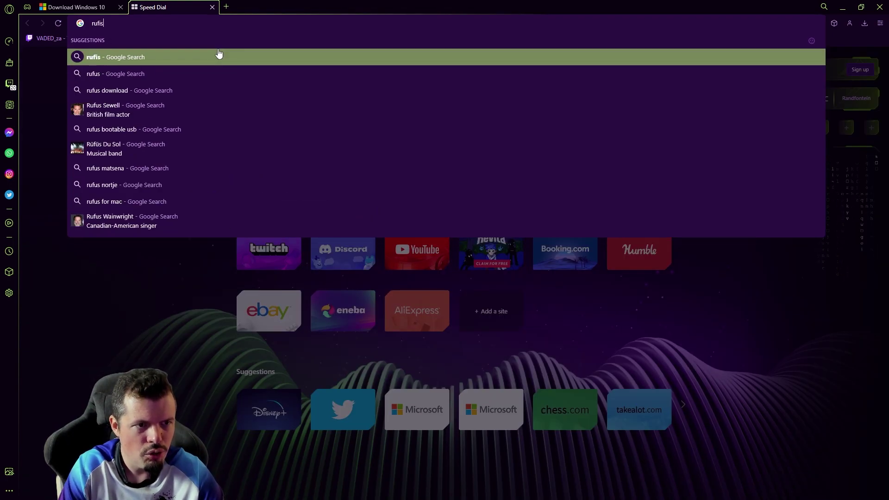
pyautogui.press('BackSpace')
pyautogui.press('BackSpace')
pyautogui.write('us')
pyautogui.press('Return')
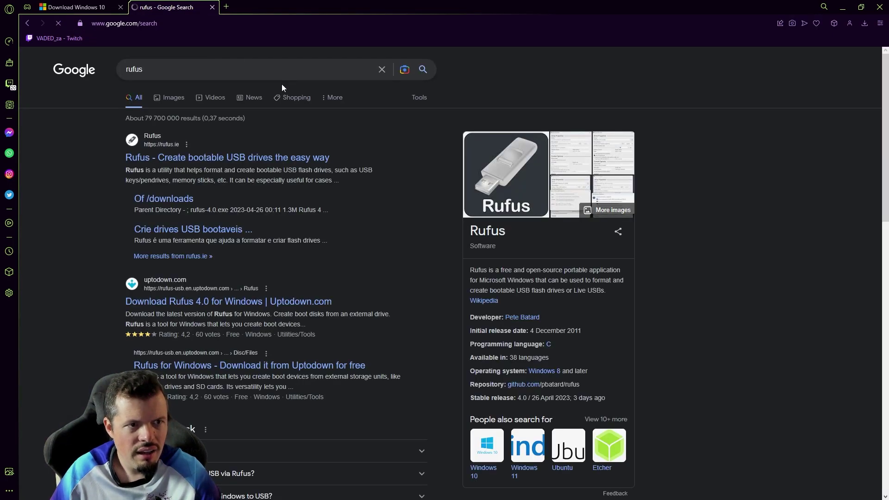
pyautogui.click(282, 159)
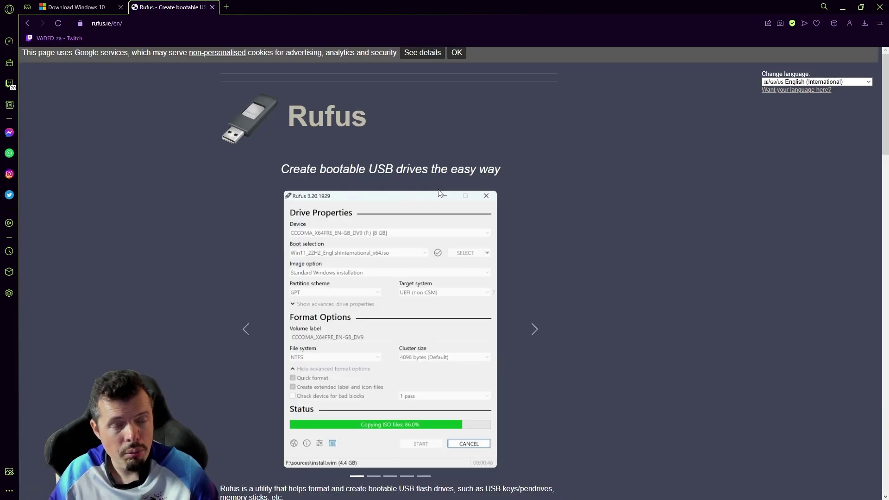
# Step: Download rufus-4.0.exe to Downloads and show it in its folder
pyautogui.scroll(-1, 573, 252)
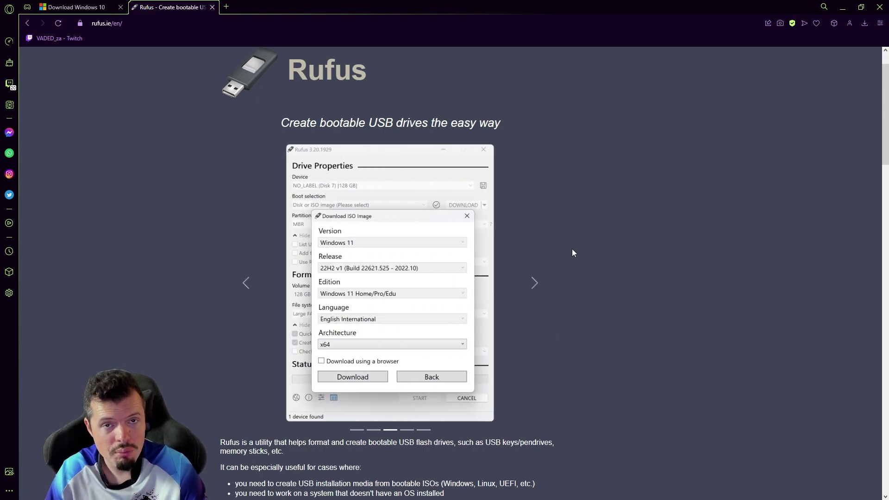
pyautogui.scroll(-8, 573, 253)
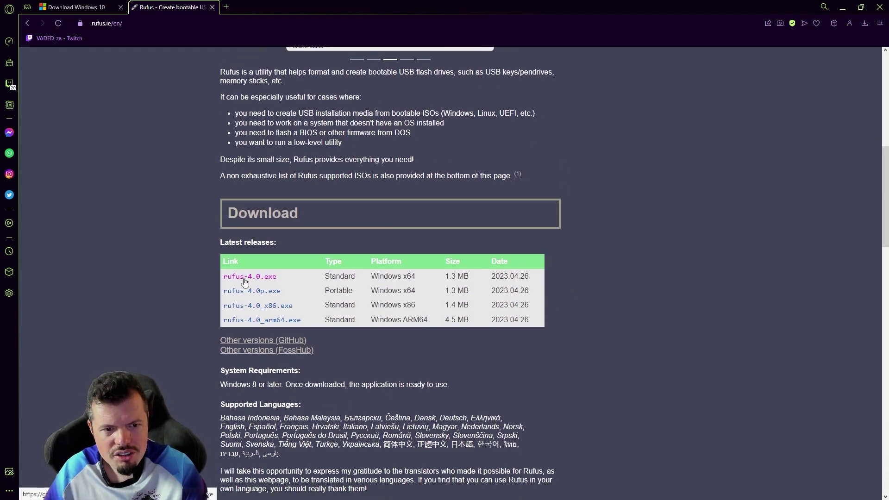
pyautogui.click(244, 277)
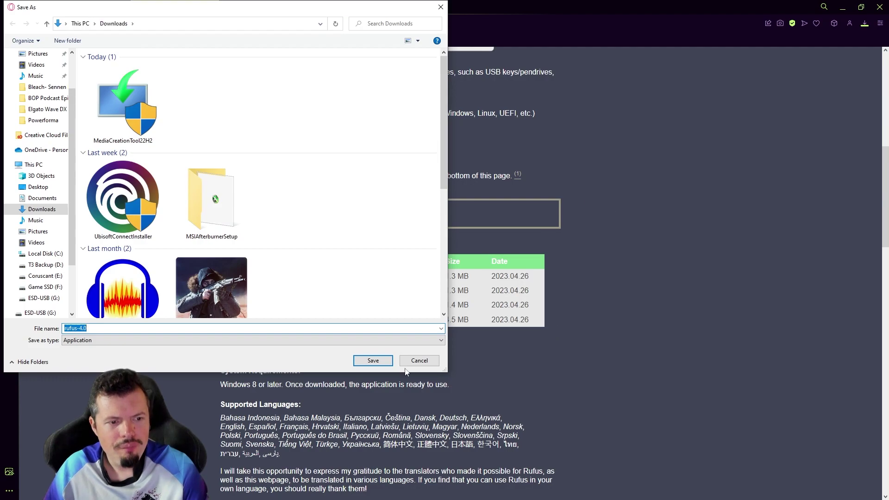
pyautogui.click(386, 363)
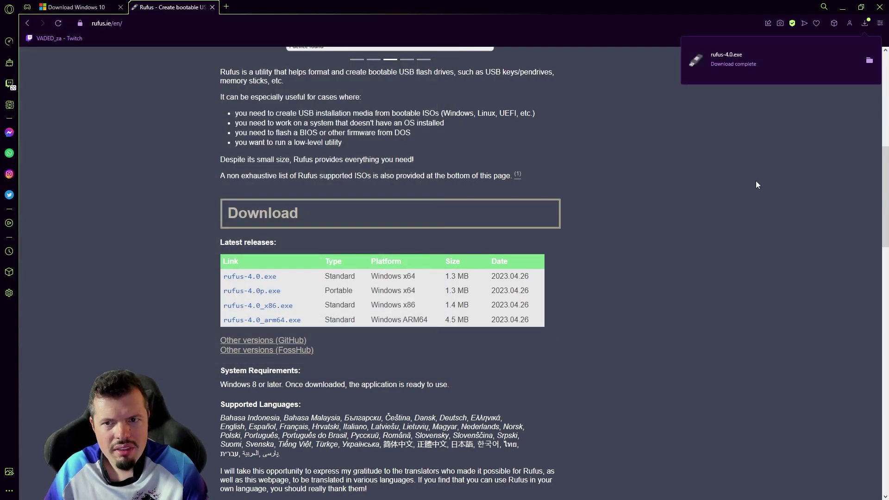
pyautogui.click(870, 60)
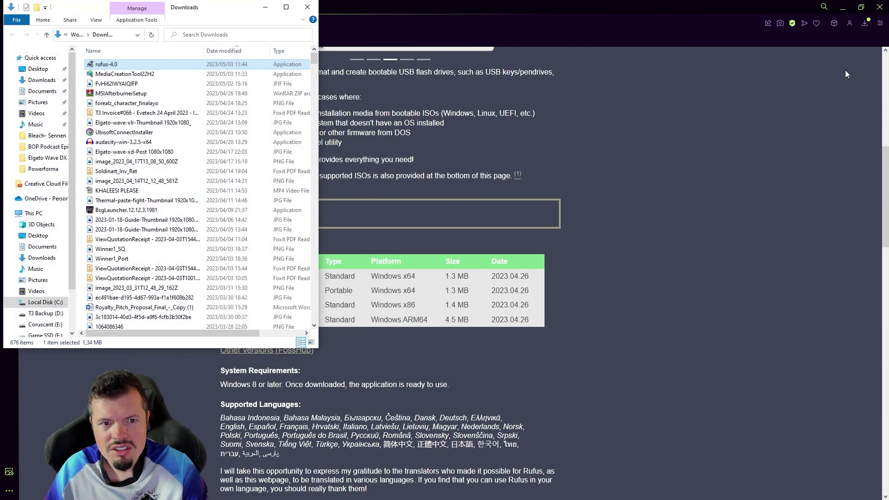
# Step: Run rufus-4.0, select MediaCreationTool22H2 in Downloads, and close the Downloads window
pyautogui.doubleClick(177, 65)
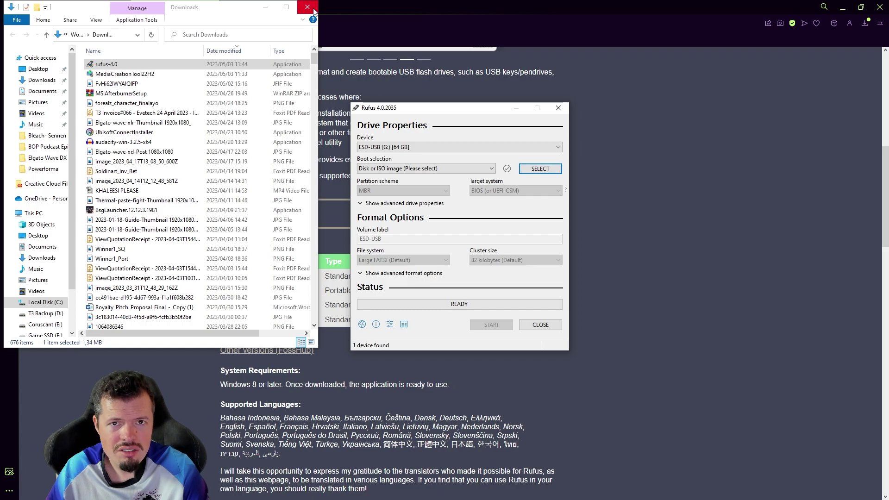
pyautogui.click(204, 75)
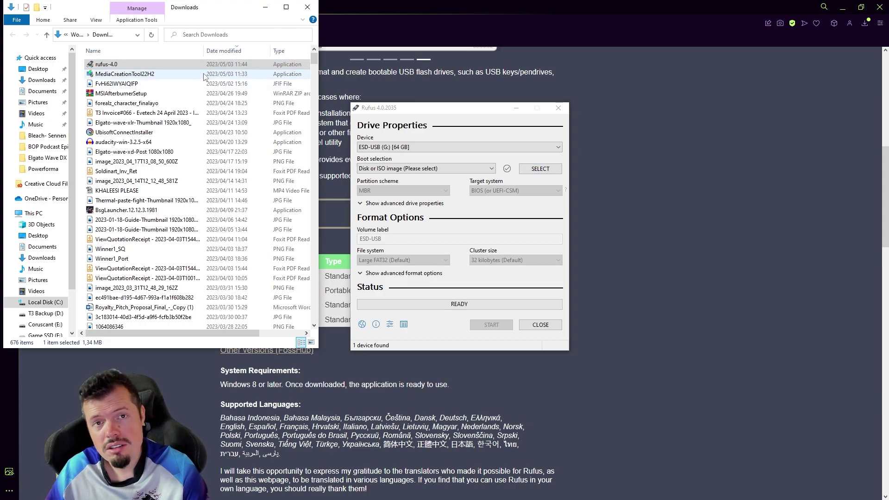
pyautogui.click(309, 7)
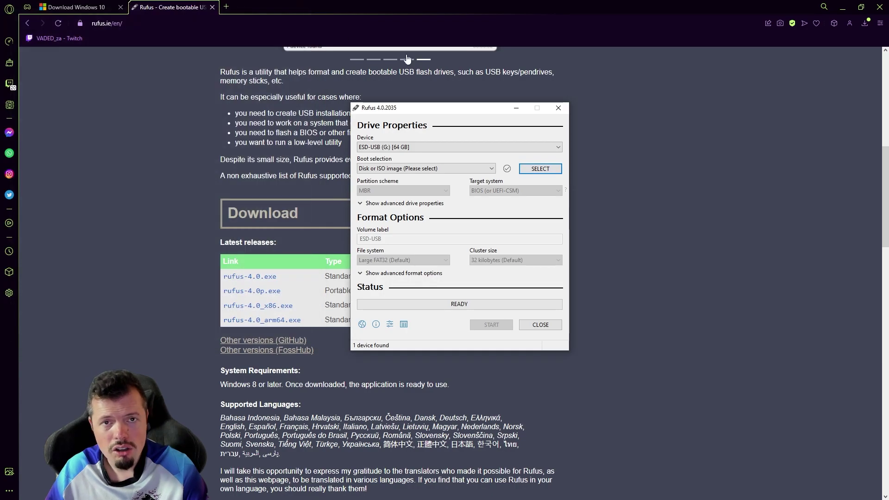
# Step: Close the browser and arrange the Rufus and Windows 10 Setup windows side by side
pyautogui.click(213, 8)
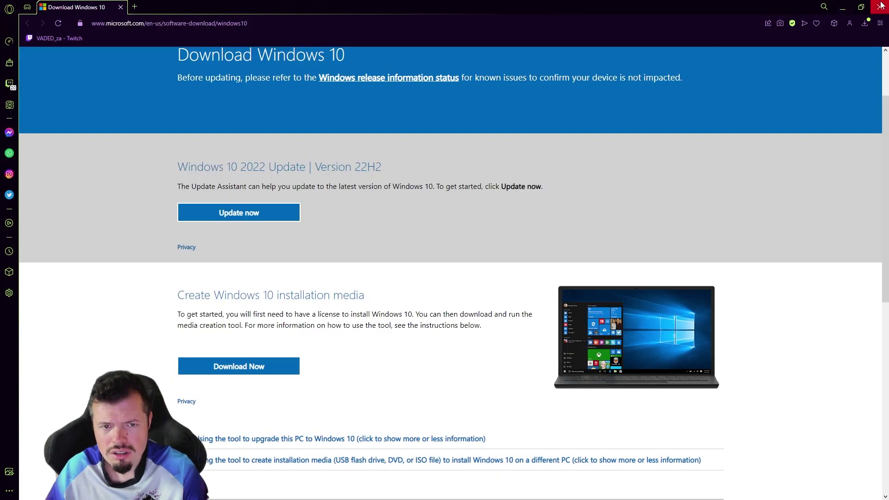
pyautogui.click(881, 6)
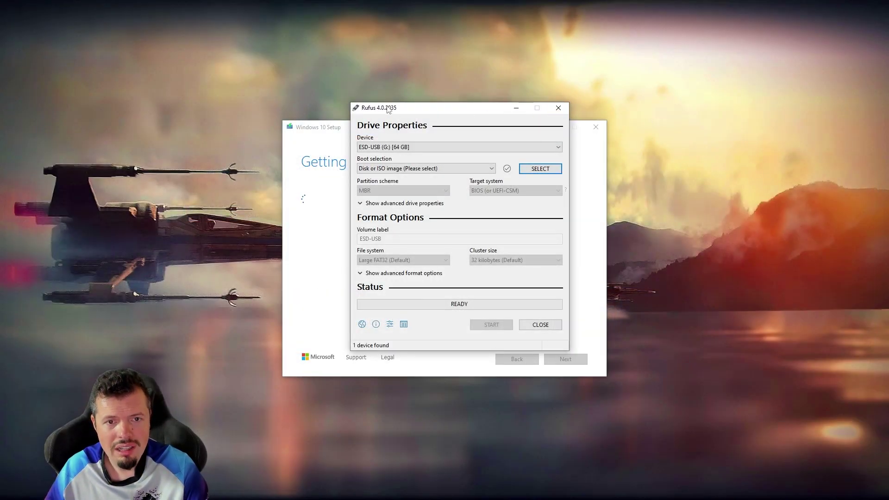
pyautogui.moveTo(388, 109); pyautogui.dragTo(651, 139)
pyautogui.moveTo(442, 128); pyautogui.dragTo(350, 120)
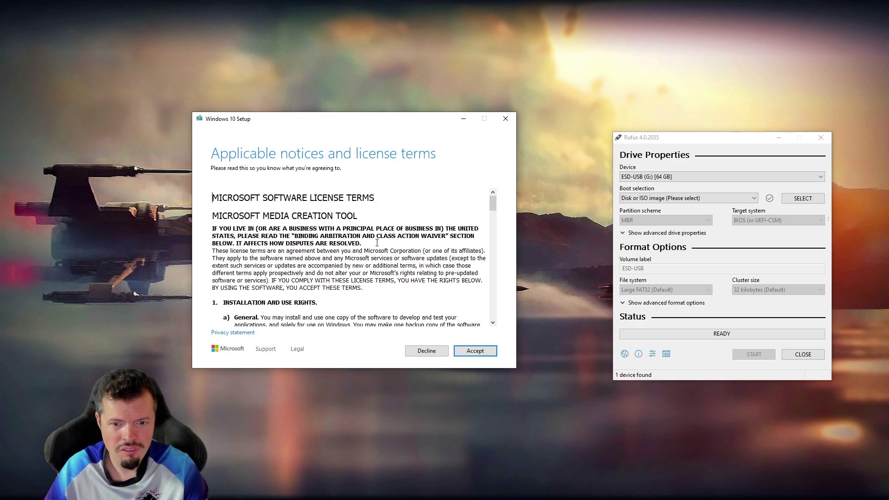
# Step: Accept the license, create installation media with recommended options, and choose ISO file
pyautogui.click(475, 351)
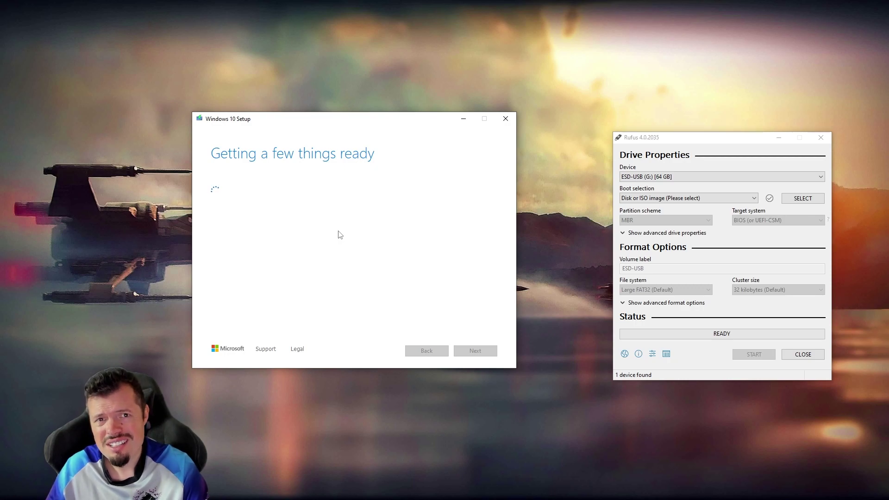
pyautogui.click(329, 202)
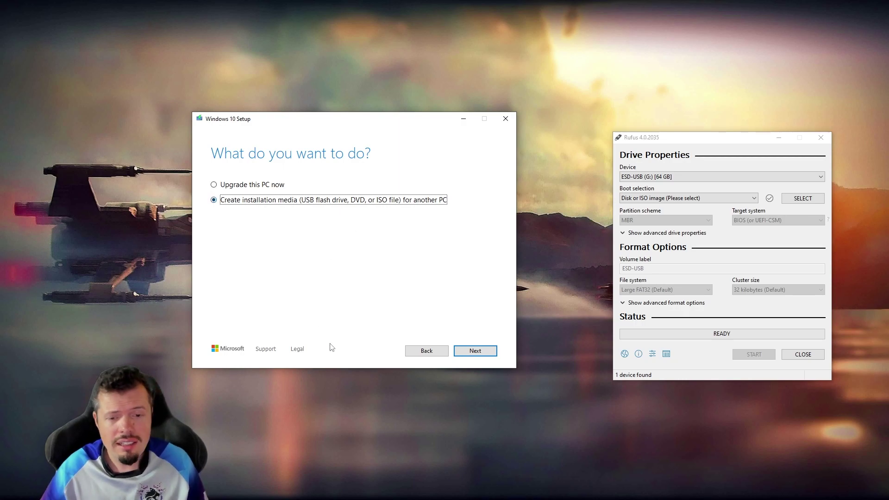
pyautogui.click(474, 351)
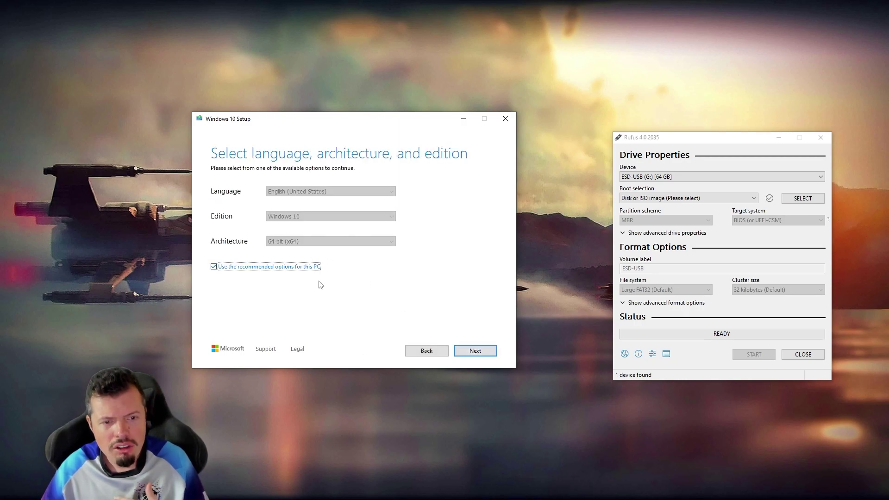
pyautogui.click(484, 352)
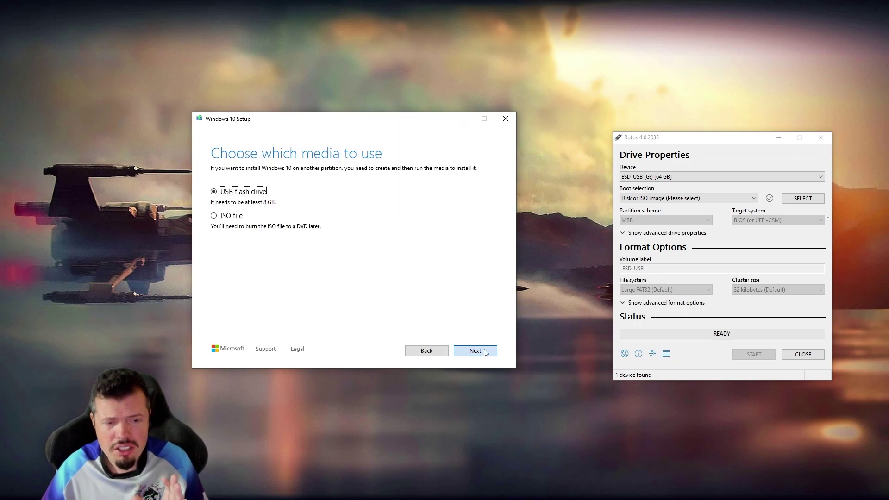
pyautogui.click(232, 217)
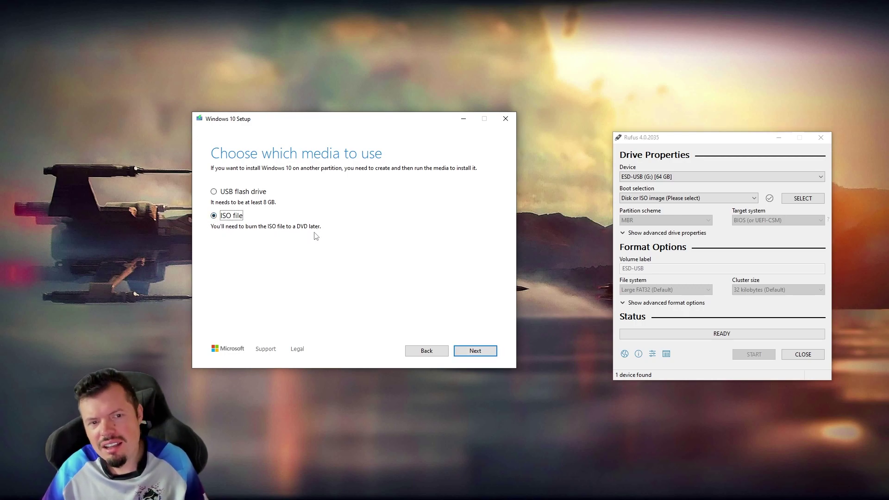
pyautogui.click(488, 356)
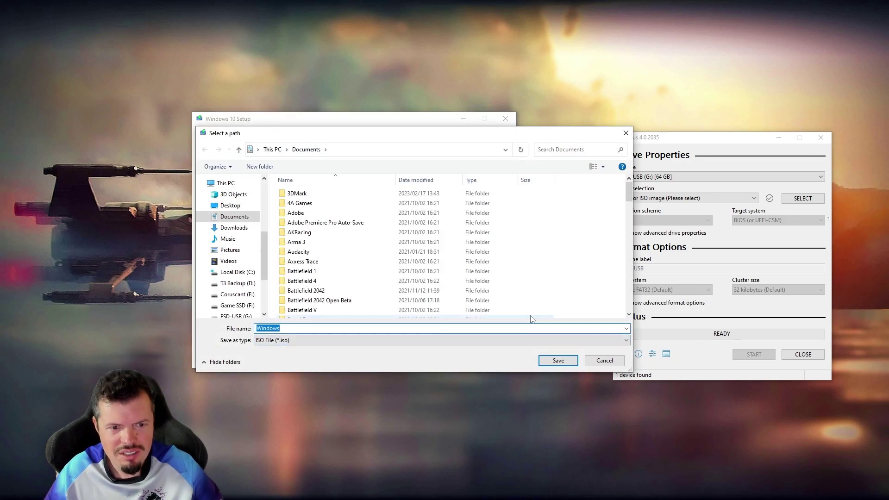
# Step: Name the ISO 'Windows 10 22H2' and save it to Local Disk (C:)
pyautogui.click(356, 328)
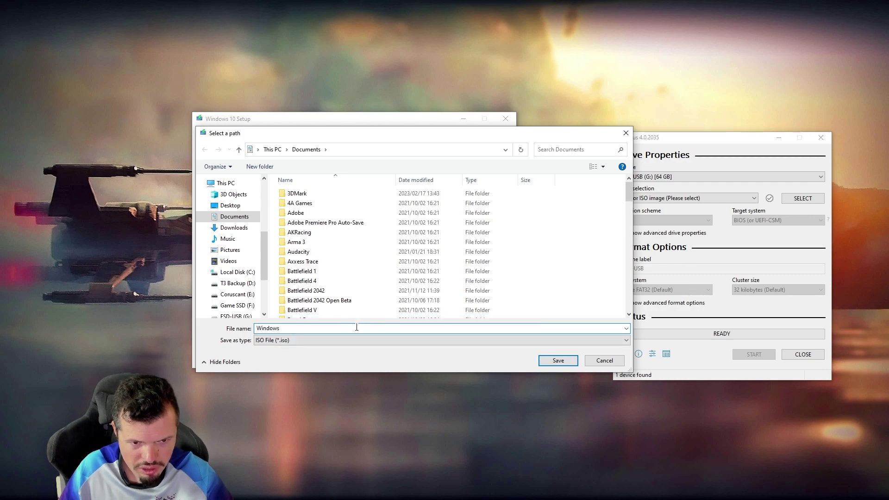
pyautogui.write('10')
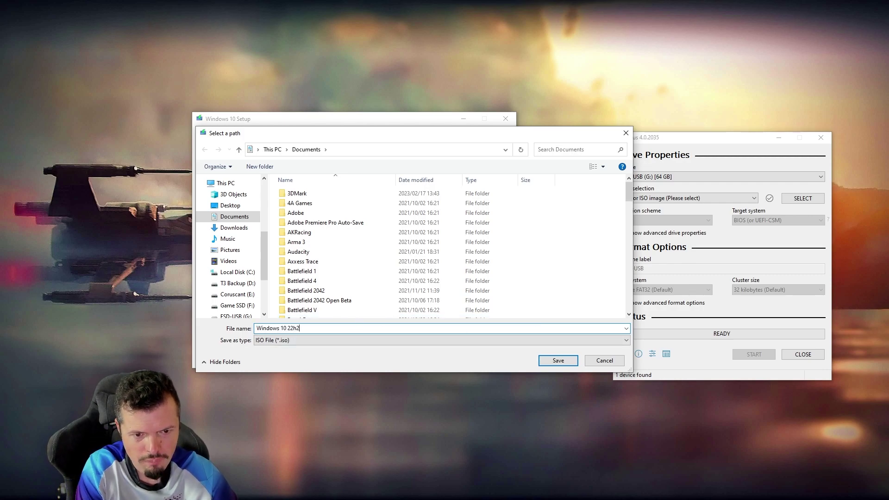
pyautogui.write(' 22H2')
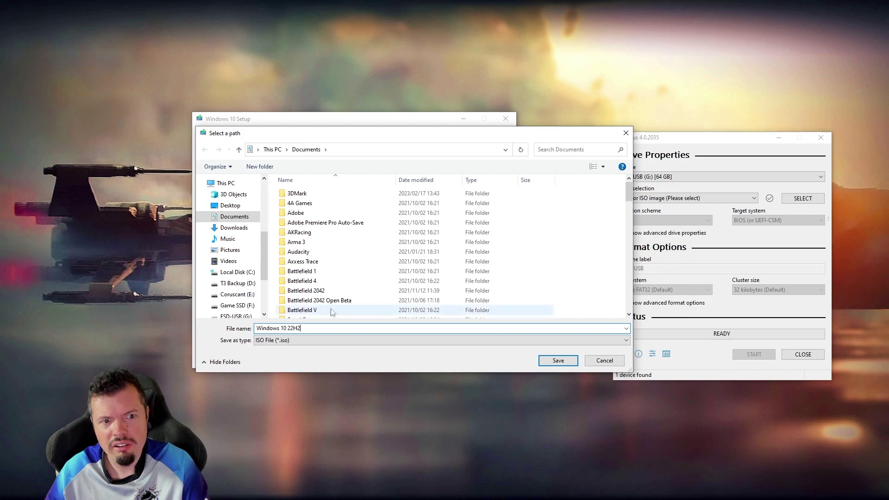
pyautogui.click(237, 273)
pyautogui.scroll(-3, 412, 299)
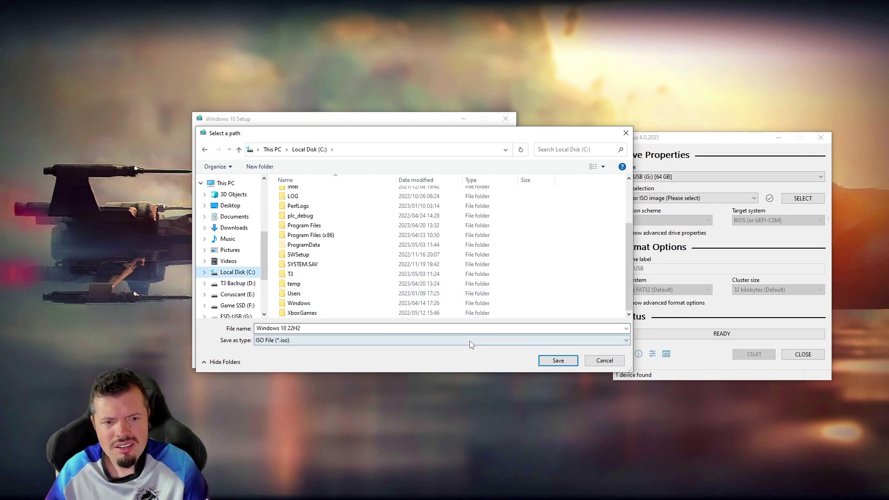
pyautogui.click(559, 361)
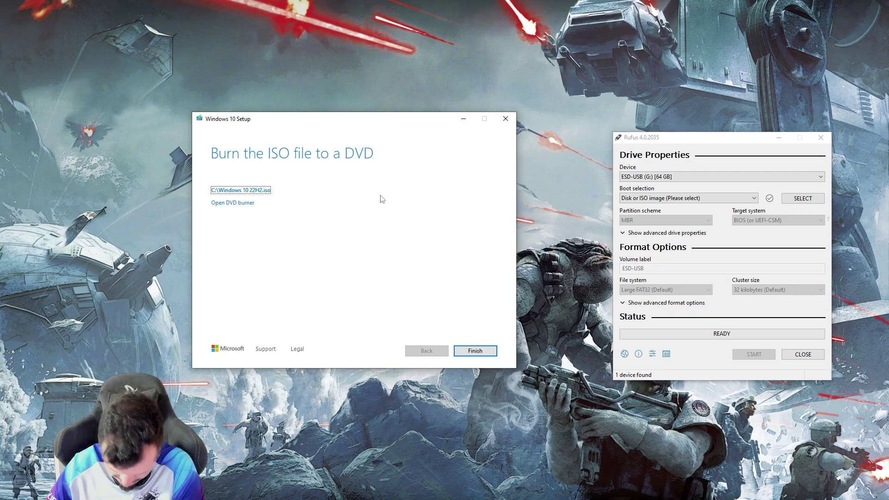
# Step: Check the ISO on C:, quit the setup tool, and move Rufus to the screen centre
pyautogui.click(257, 191)
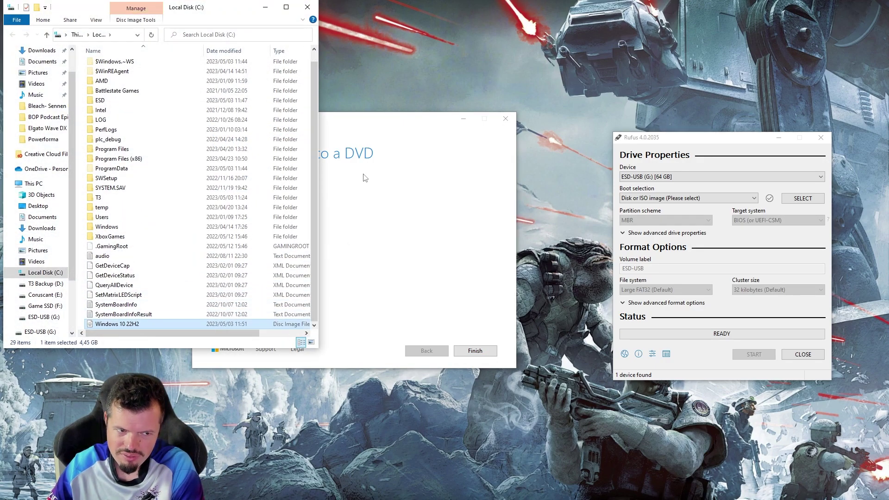
pyautogui.click(307, 7)
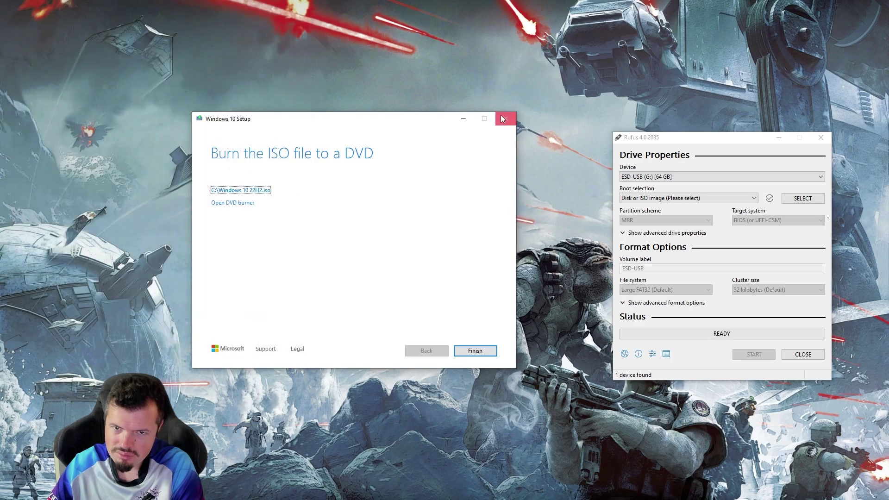
pyautogui.click(505, 118)
pyautogui.press('Left')
pyautogui.press('Return')
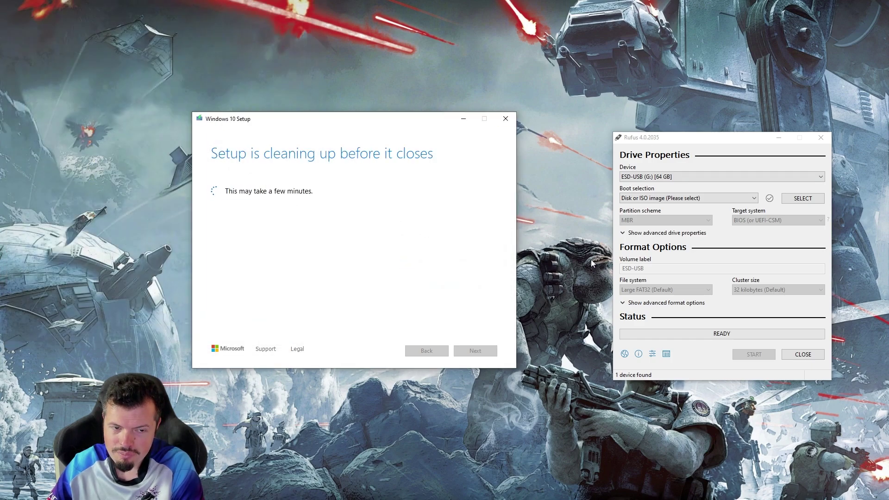
pyautogui.moveTo(690, 138); pyautogui.dragTo(419, 123)
pyautogui.click(419, 162)
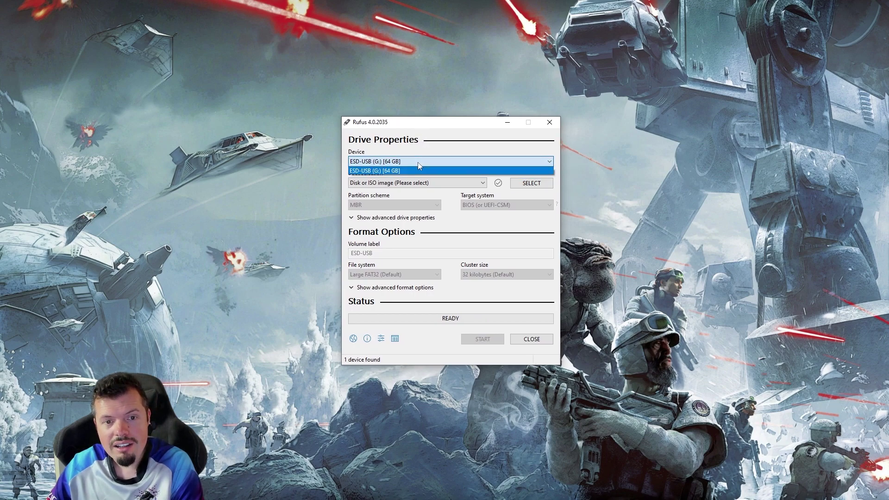
# Step: Keep ESD-USB (G:) as the target device with 'Disk or ISO image' as boot selection
pyautogui.click(385, 172)
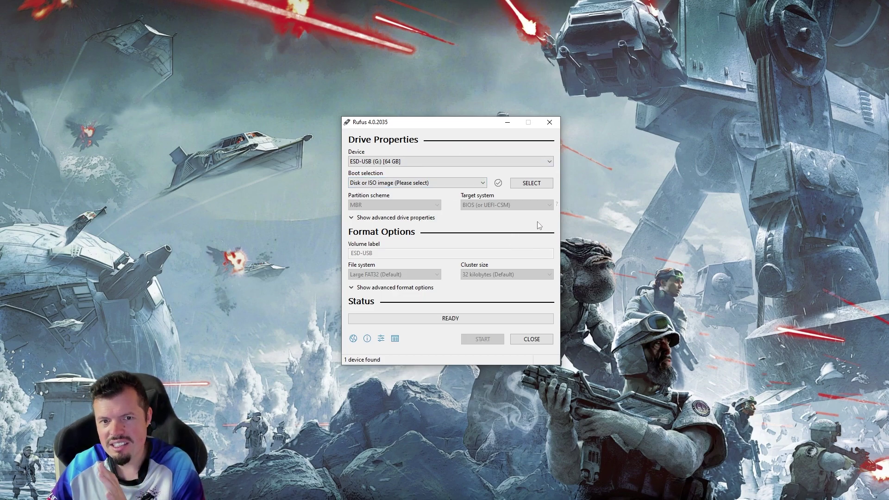
pyautogui.click(480, 184)
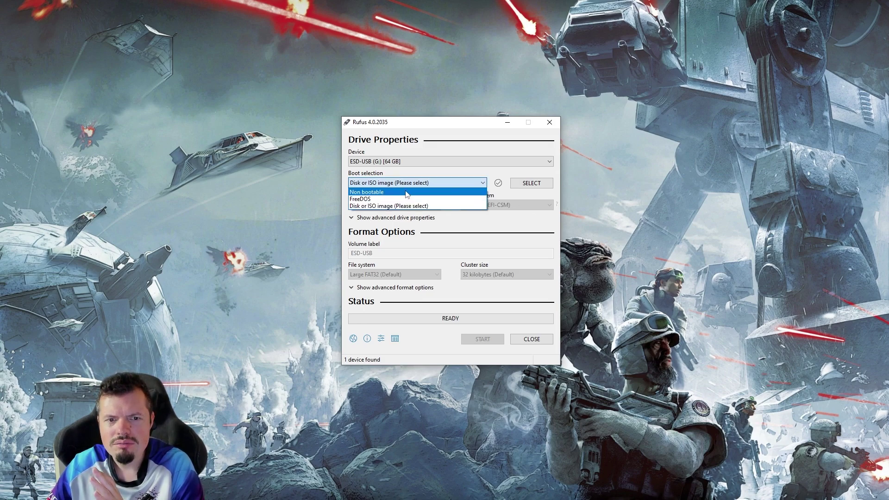
pyautogui.click(406, 206)
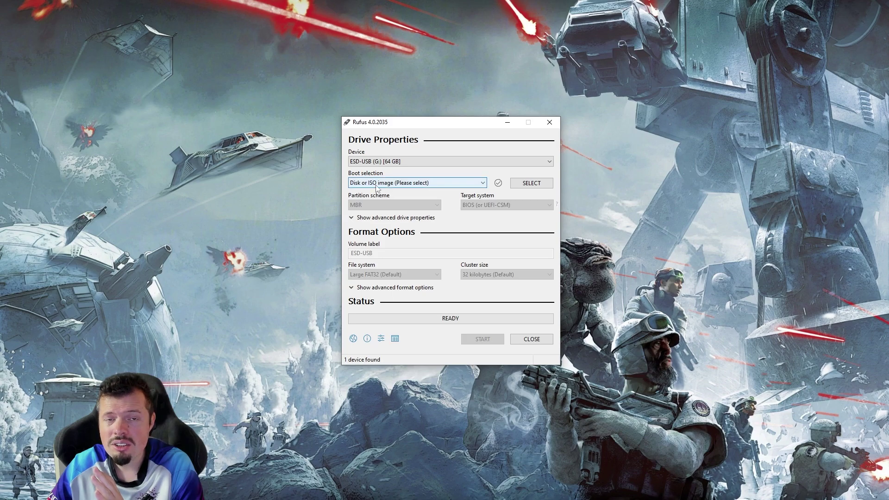
# Step: Load Windows 10 22H2.iso from Local Disk (C:) as the boot image
pyautogui.click(542, 186)
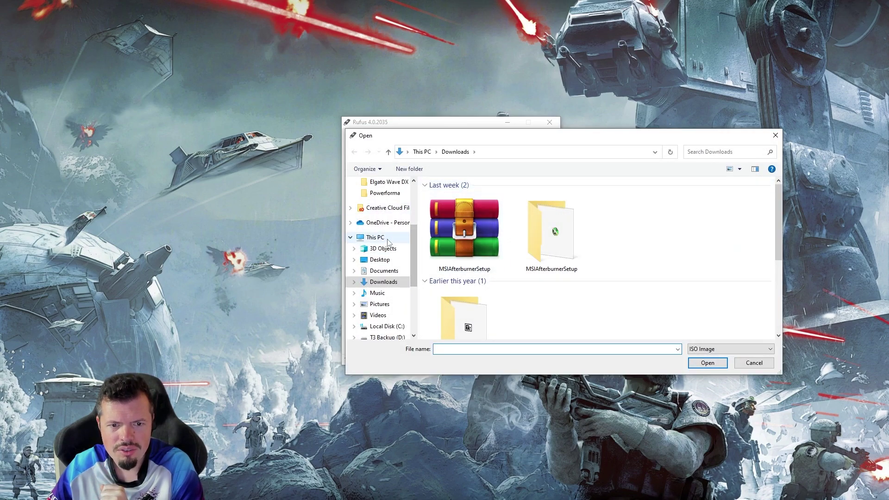
pyautogui.click(389, 328)
pyautogui.scroll(-2, 468, 318)
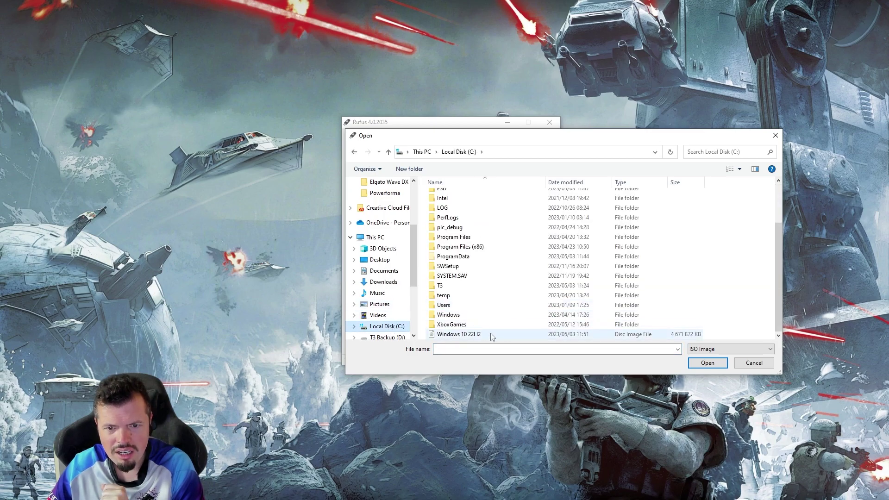
pyautogui.doubleClick(461, 335)
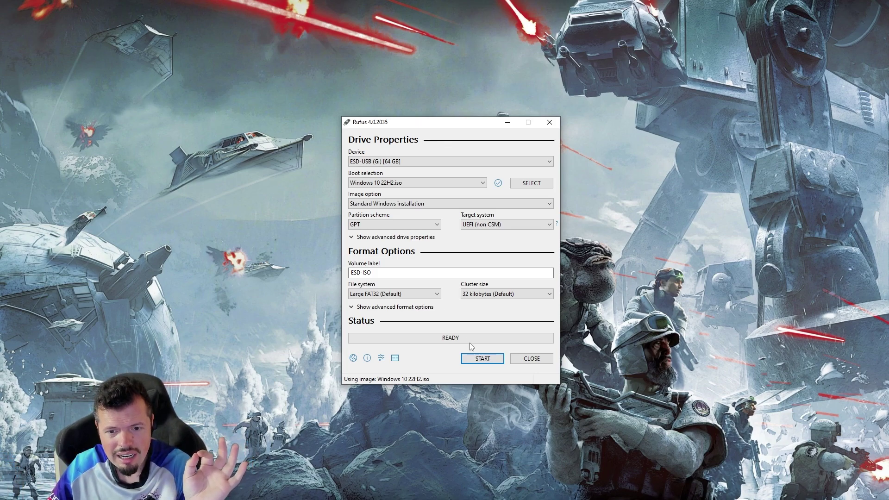
# Step: Write the 22H2 image to the USB, accepting default options and the erase warning, then close Rufus
pyautogui.click(481, 360)
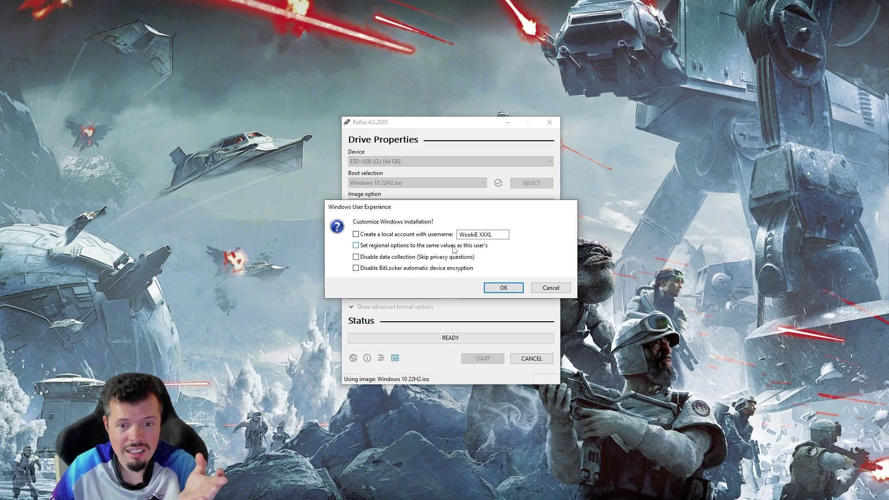
pyautogui.click(500, 290)
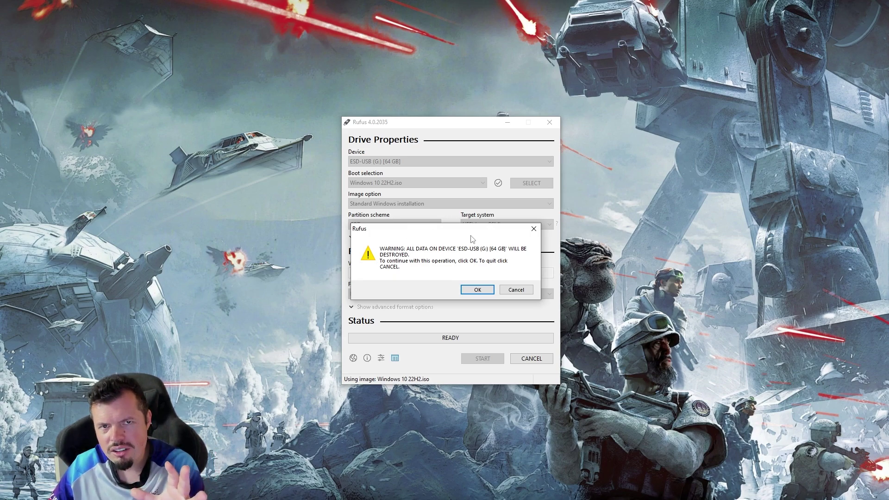
pyautogui.click(476, 290)
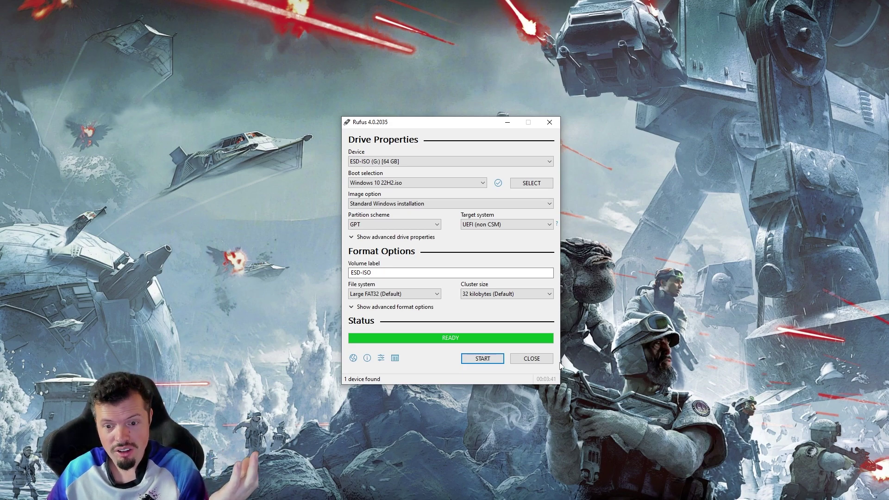
pyautogui.hotkey('alt', 'F4')
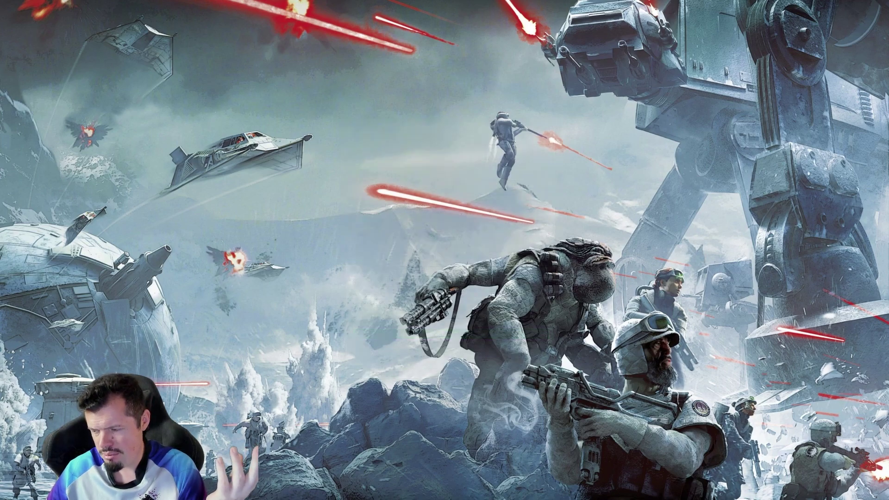
# Step: Check ESD-ISO (G:) in a maximized File Explorer for boot, efi, sources, support and setup, then close it
pyautogui.press('super+e')
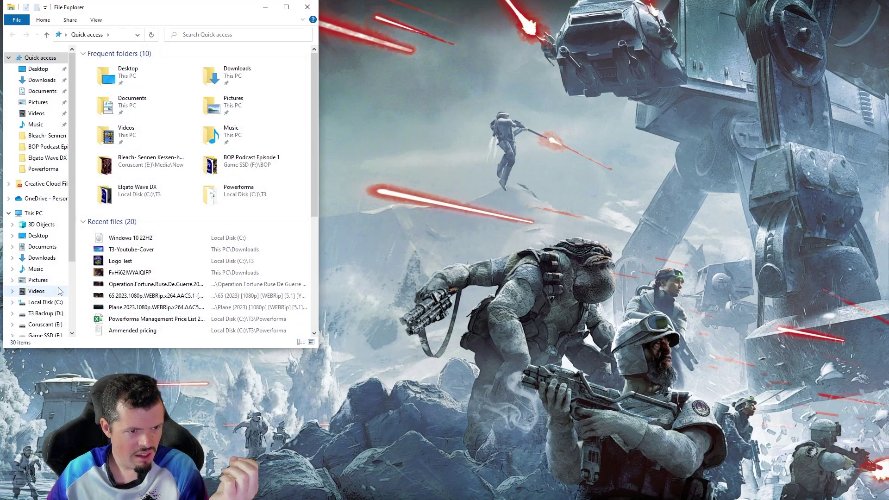
pyautogui.scroll(-2, 59, 290)
pyautogui.click(47, 309)
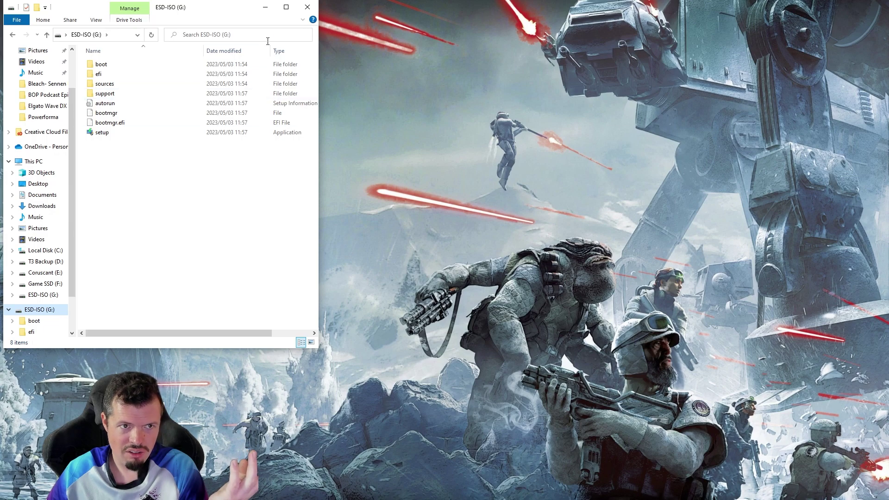
pyautogui.doubleClick(235, 12)
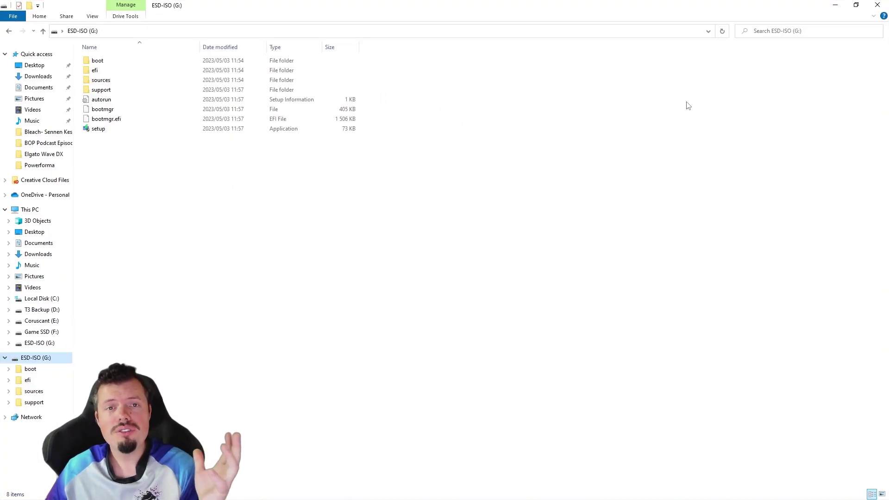
pyautogui.click(878, 5)
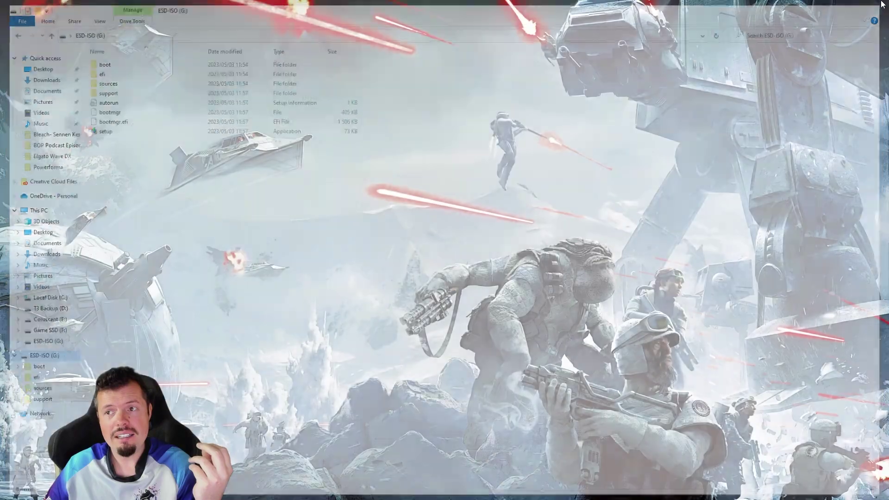